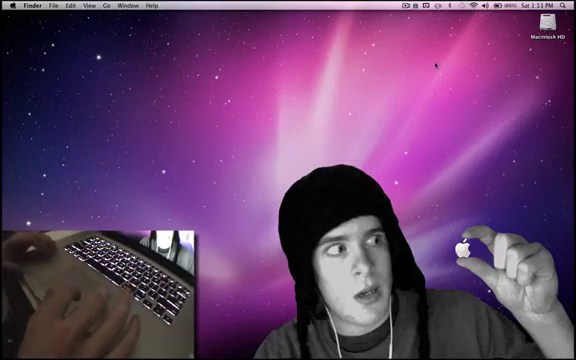
Launch Inklet from system search and close its Welcome window.
key("super+space")
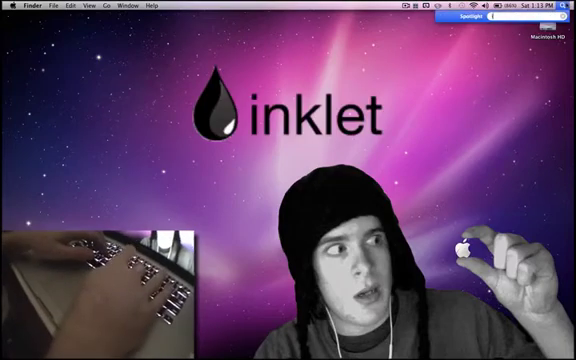
type("inklet")
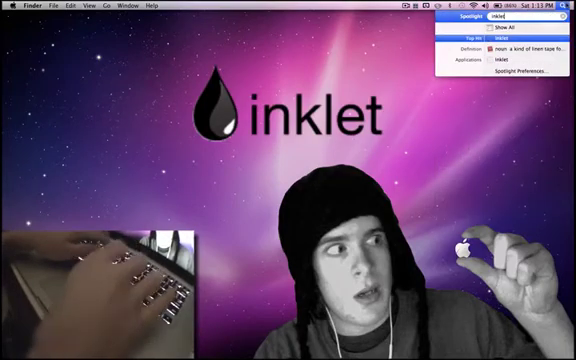
key("Return")
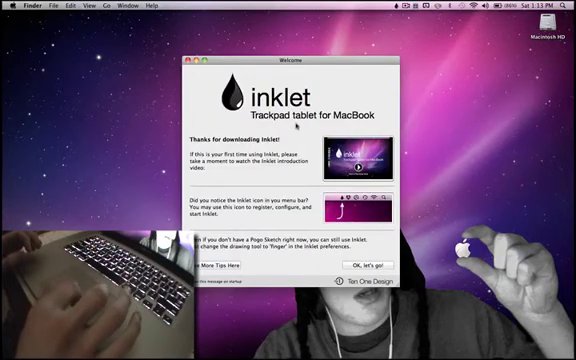
left_click(188, 62)
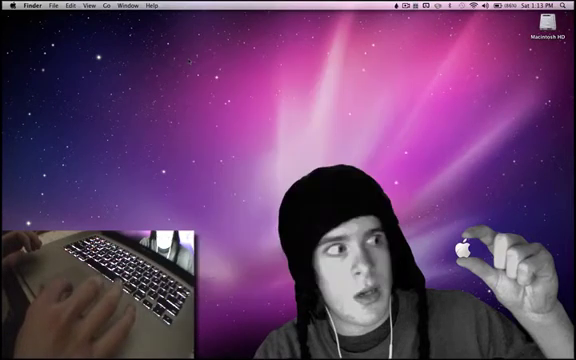
Launch ArtRage 2.5 from the Macintosh HD Applications folder to a blank canvas.
left_click(397, 5)
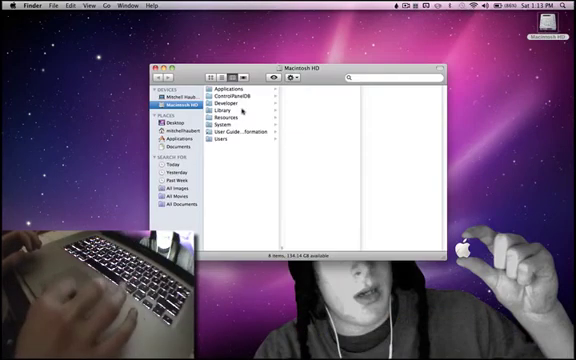
left_click(230, 89)
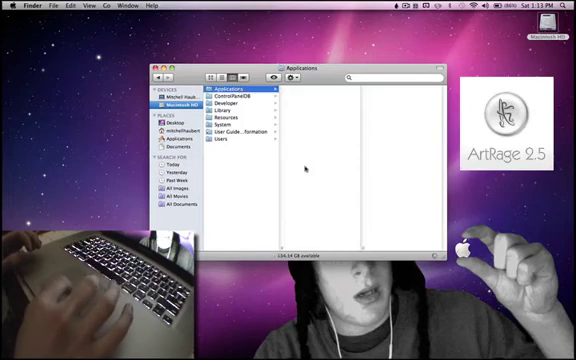
scroll(305, 170, "down", 5)
scroll(305, 170, "down", 5)
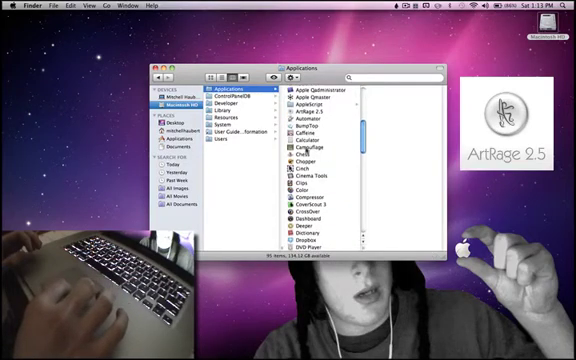
left_click(306, 112)
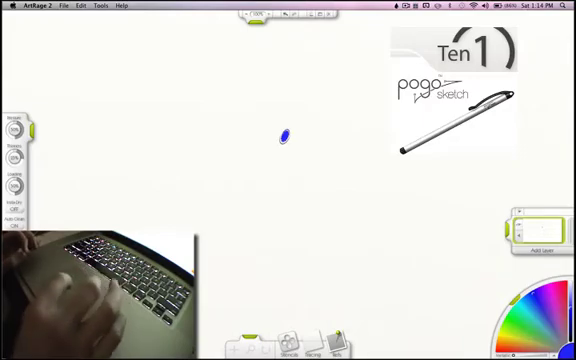
Show Inklet's menu-bar dropdown over the blank ArtRage canvas.
left_click(398, 5)
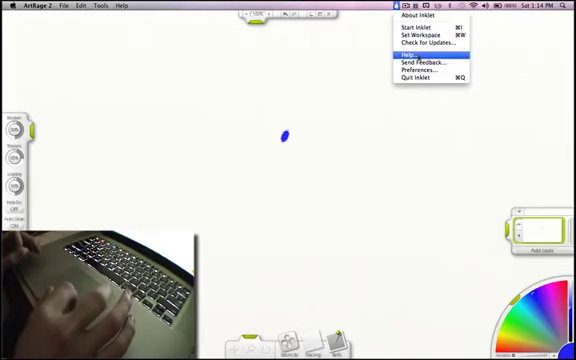
Start Inklet tablet input and paint a blue dab and long zigzag down to the lower left.
left_click(319, 103)
left_click_drag(316, 98, 324, 107)
mouse_move(368, 82)
left_mouse_down()
mouse_move(280, 128)
mouse_move(250, 215)
mouse_move(185, 208)
left_mouse_up()
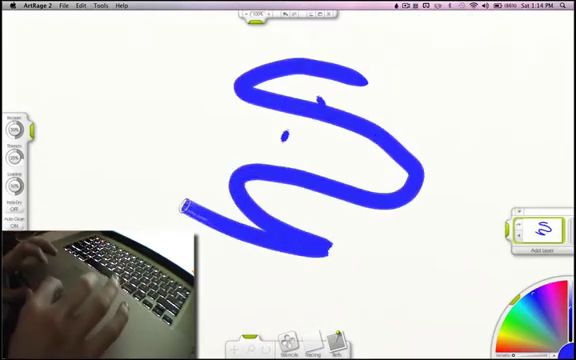
Restart Inklet tablet input and hide the trackpad workspace outline with Esc.
left_click(391, 5)
left_click(430, 27)
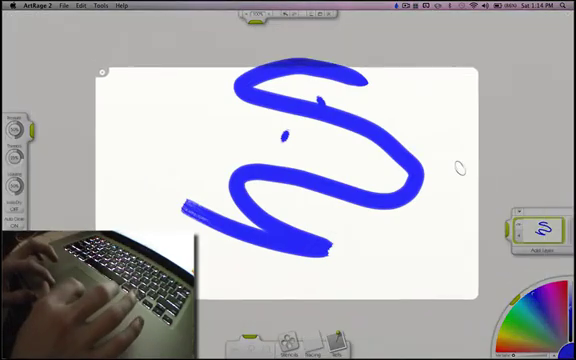
key("Escape")
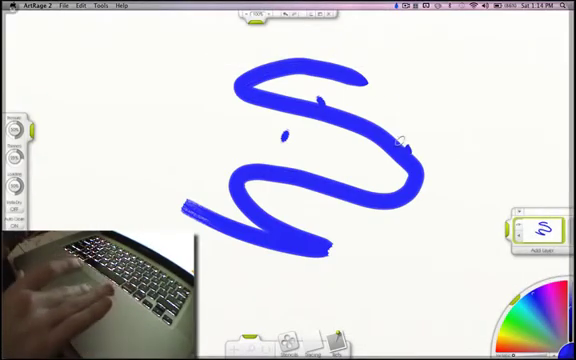
Paint a big blue loop at left and a thinner stroke along the bottom and right.
mouse_move(390, 125)
left_mouse_down()
mouse_move(285, 54)
mouse_move(181, 98)
mouse_move(379, 181)
mouse_move(310, 218)
mouse_move(88, 125)
mouse_move(105, 195)
mouse_move(270, 275)
mouse_move(383, 232)
mouse_move(230, 240)
mouse_move(390, 120)
mouse_move(456, 88)
mouse_move(175, 165)
mouse_move(465, 62)
mouse_move(522, 125)
mouse_move(430, 238)
mouse_move(272, 282)
left_mouse_up()
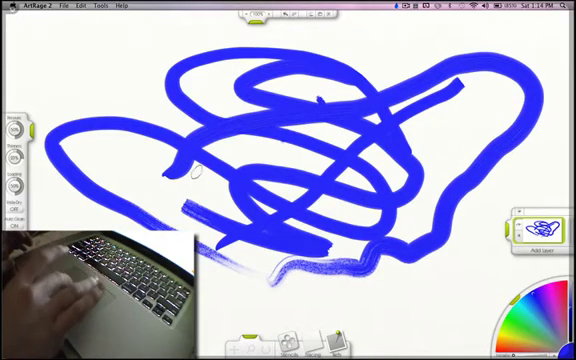
mouse_move(315, 248)
left_mouse_down()
mouse_move(385, 278)
mouse_move(455, 275)
mouse_move(530, 168)
mouse_move(562, 85)
left_mouse_up()
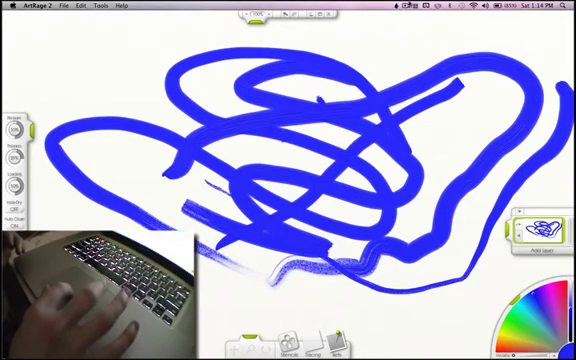
left_click(403, 5)
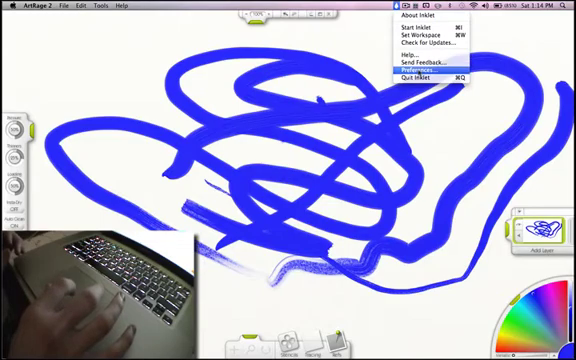
In Inklet's Drawing preferences, keep Finger as the drawing tool.
left_click(419, 69)
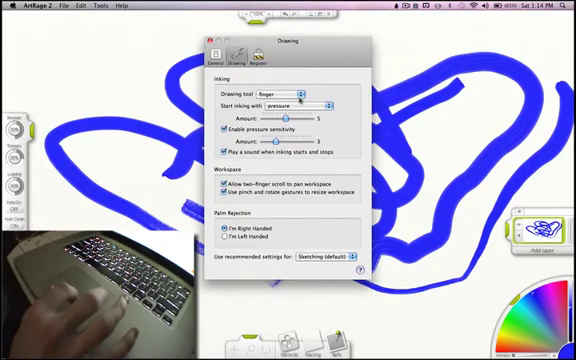
left_click(300, 94)
left_click(270, 95)
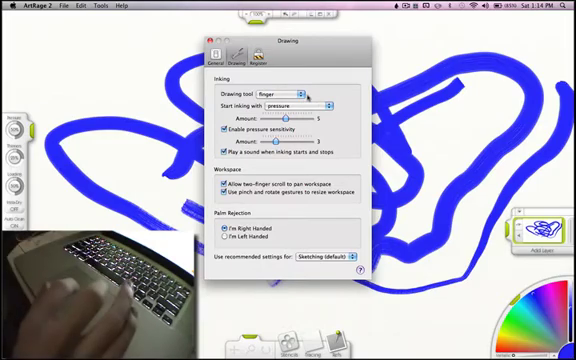
left_click(300, 94)
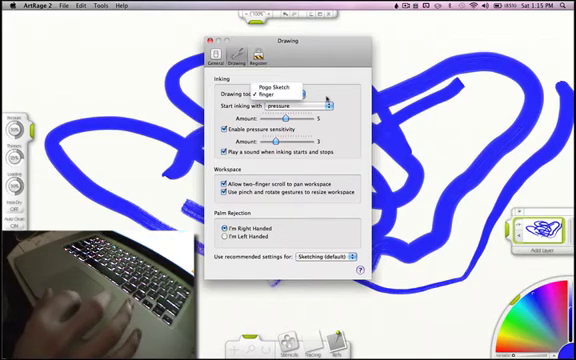
left_click(275, 95)
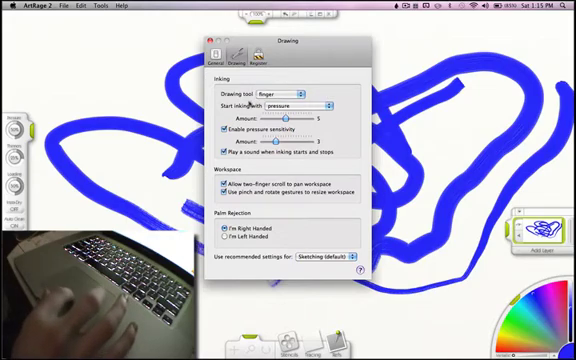
Review the General preferences and close the window to return to painting.
left_click(215, 58)
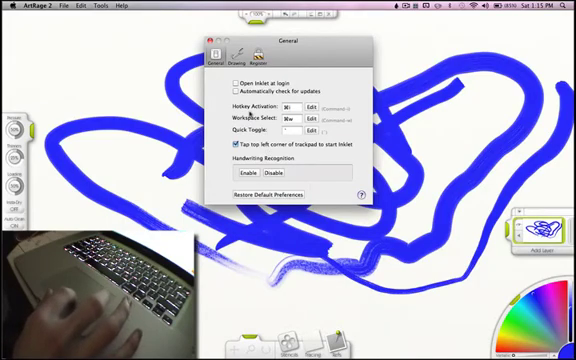
left_click(211, 42)
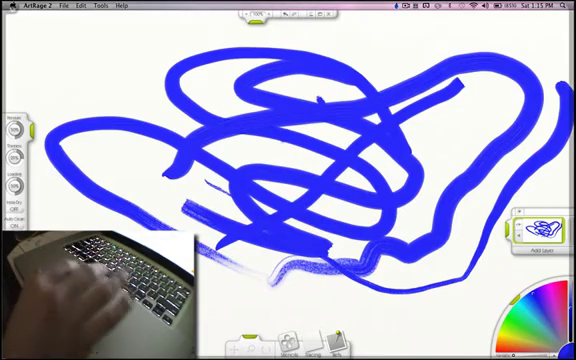
Paint blue strokes along the top-left and curving up at the top centre.
mouse_move(178, 68)
left_mouse_down()
mouse_move(62, 70)
mouse_move(48, 120)
mouse_move(70, 200)
mouse_move(220, 295)
mouse_move(345, 265)
mouse_move(420, 300)
left_mouse_up()
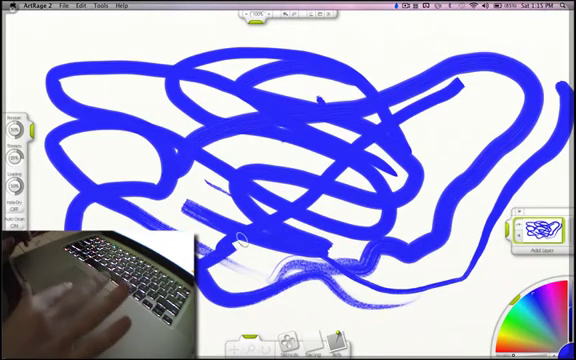
mouse_move(425, 160)
left_mouse_down()
mouse_move(400, 80)
mouse_move(370, 30)
mouse_move(430, 38)
left_mouse_up()
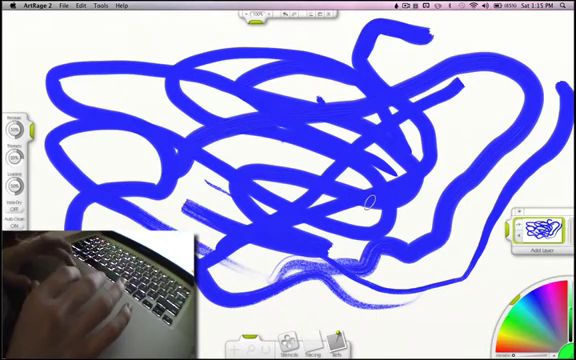
Paint green strokes across the top and left, then lighter blue strokes at the left edge.
left_click_drag(390, 152, 230, 70)
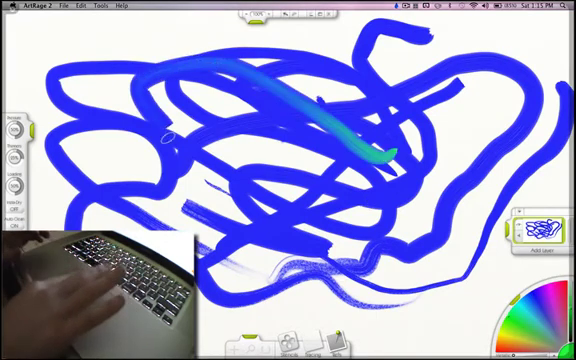
mouse_move(120, 155)
left_mouse_down()
mouse_move(198, 218)
mouse_move(310, 255)
left_mouse_up()
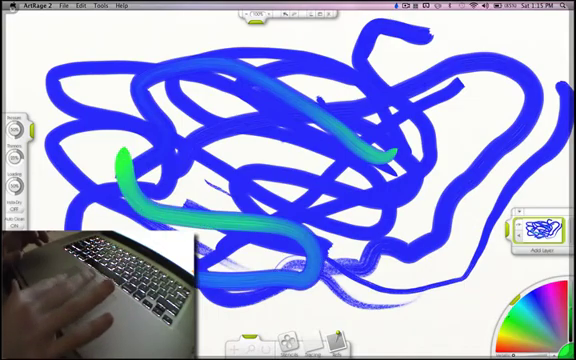
left_click_drag(250, 258, 215, 265)
left_click_drag(50, 135, 52, 218)
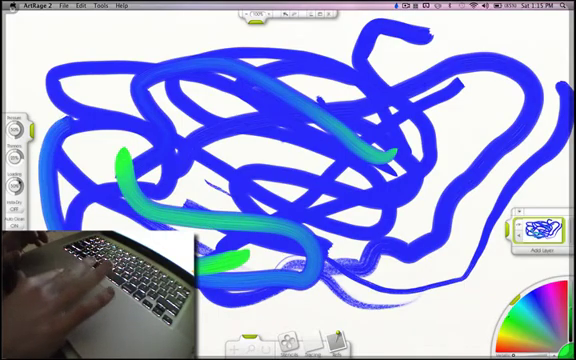
mouse_move(48, 155)
left_mouse_down()
mouse_move(120, 35)
mouse_move(185, 35)
left_mouse_up()
Paint teal strokes across the upper middle and a loop in the centre.
left_click_drag(110, 108, 450, 100)
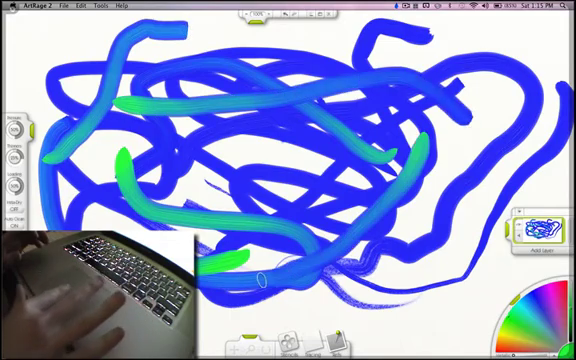
left_click_drag(430, 140, 250, 165)
mouse_move(272, 148)
left_mouse_down()
mouse_move(230, 240)
mouse_move(380, 255)
left_mouse_up()
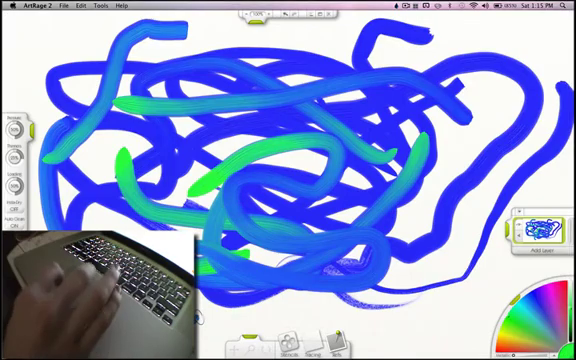
Restart Inklet tablet drawing twice and paint a green stroke along the canvas top.
left_click(399, 5)
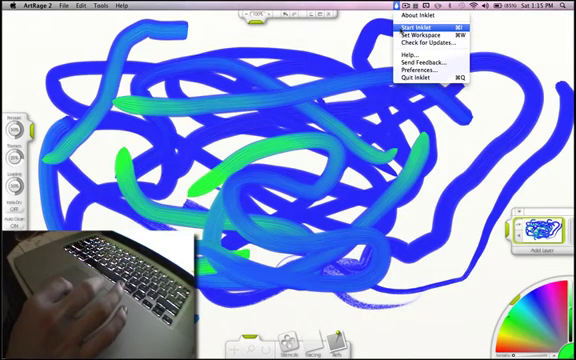
left_click(418, 26)
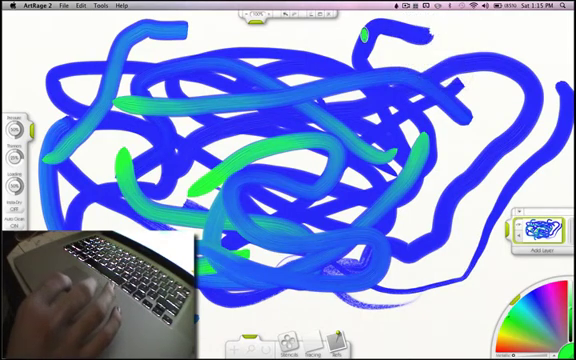
left_click(399, 5)
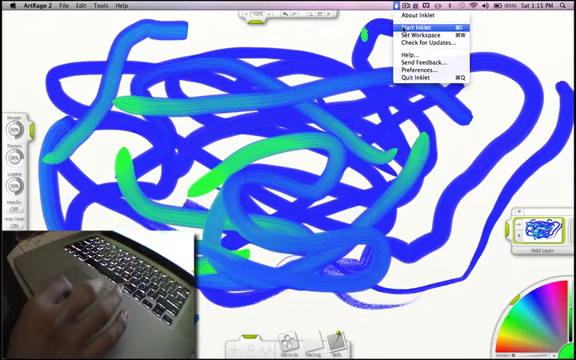
left_click(340, 42)
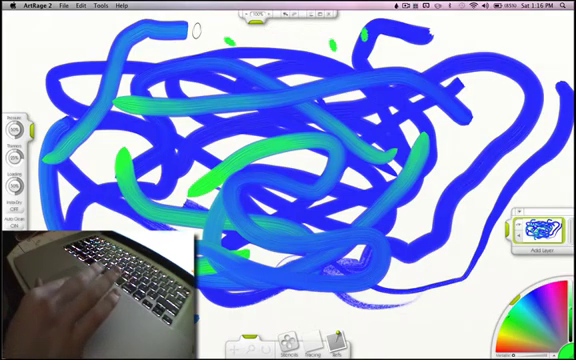
left_click_drag(197, 33, 505, 48)
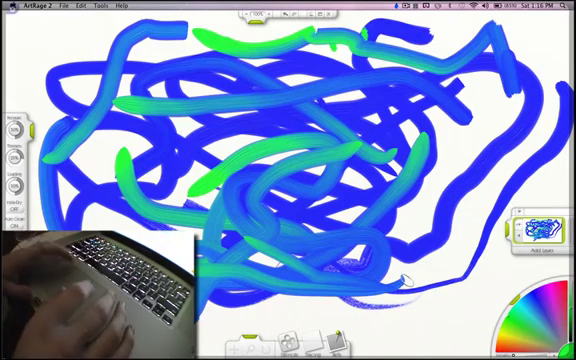
left_click(398, 5)
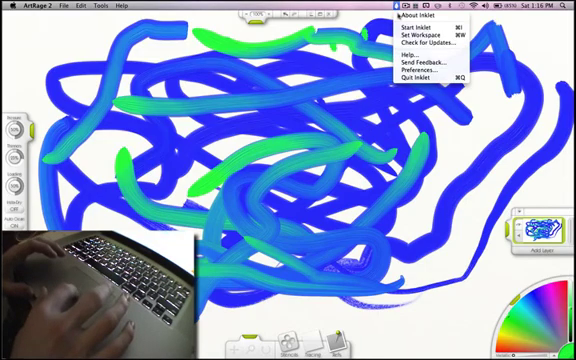